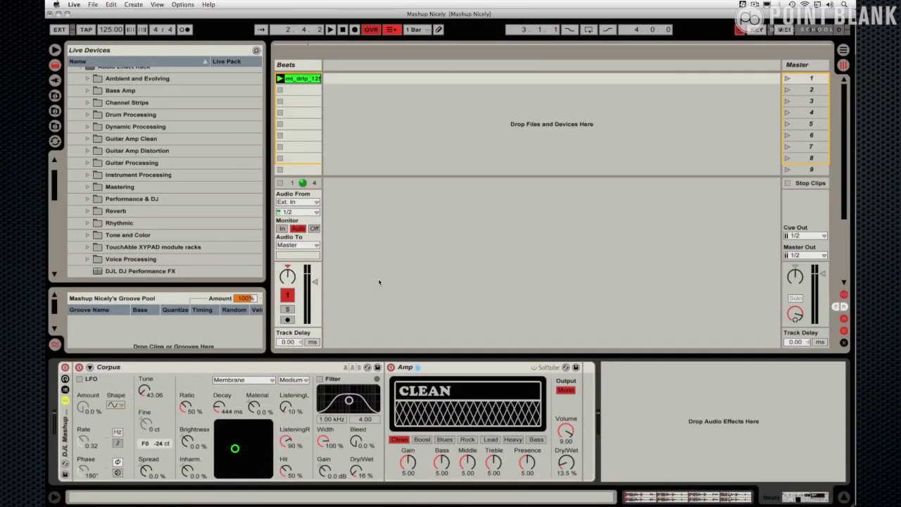
- Expand the DJL Mashup Nicely rack to reveal its eight macro knobs
click(65, 386)
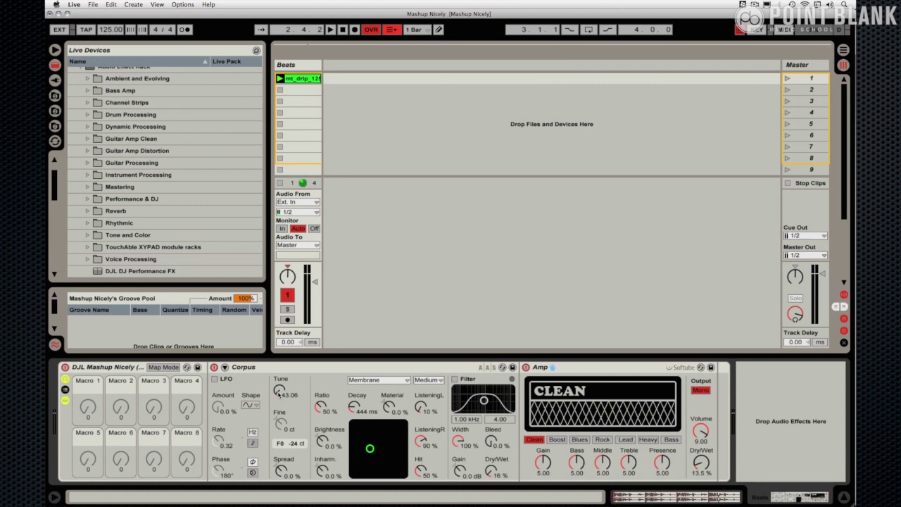
- Map Corpus Tune to Macro 1 and set its mapping minimum to 43.06
right_click(281, 393)
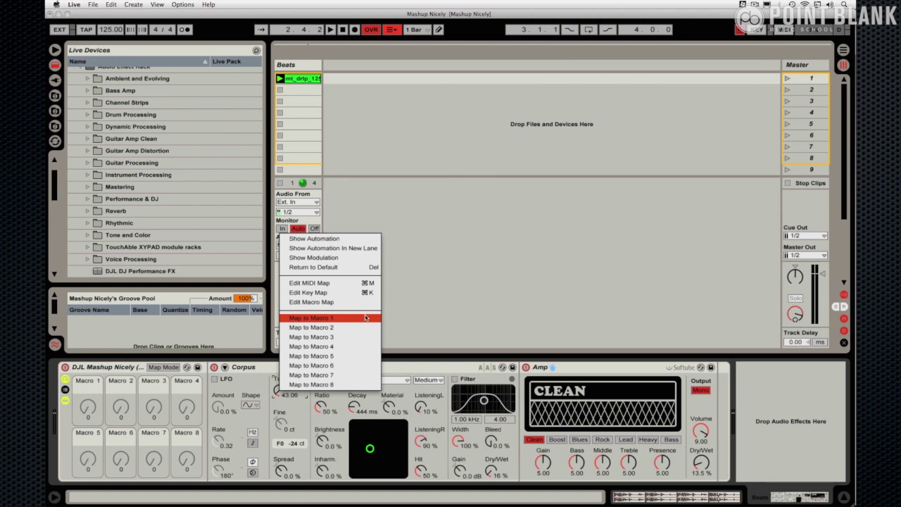
click(366, 317)
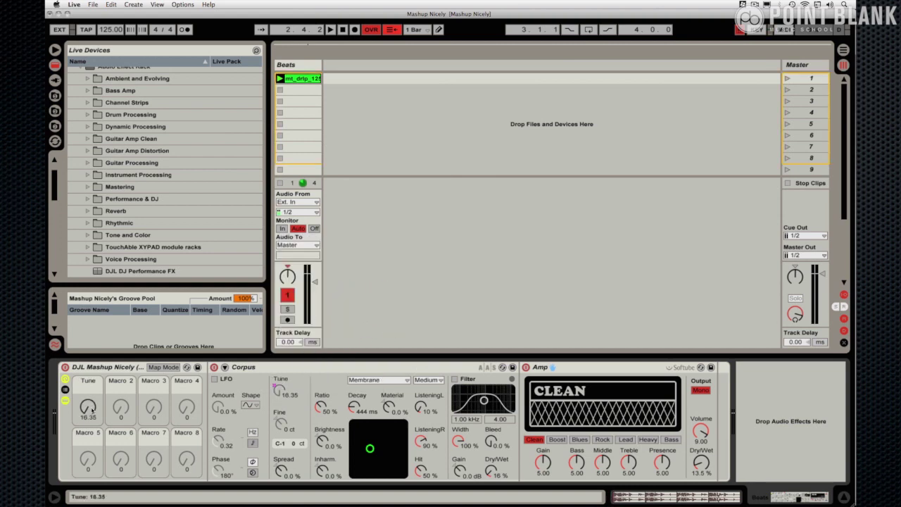
click(164, 367)
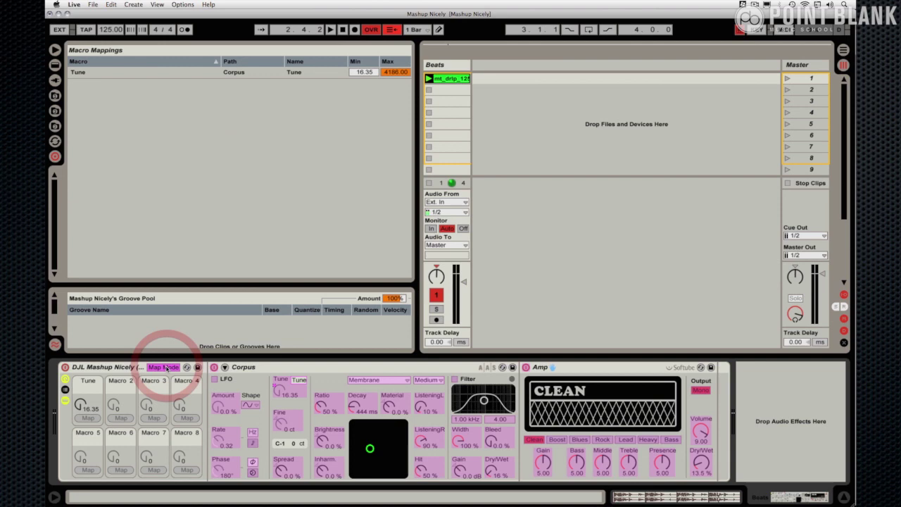
click(360, 74)
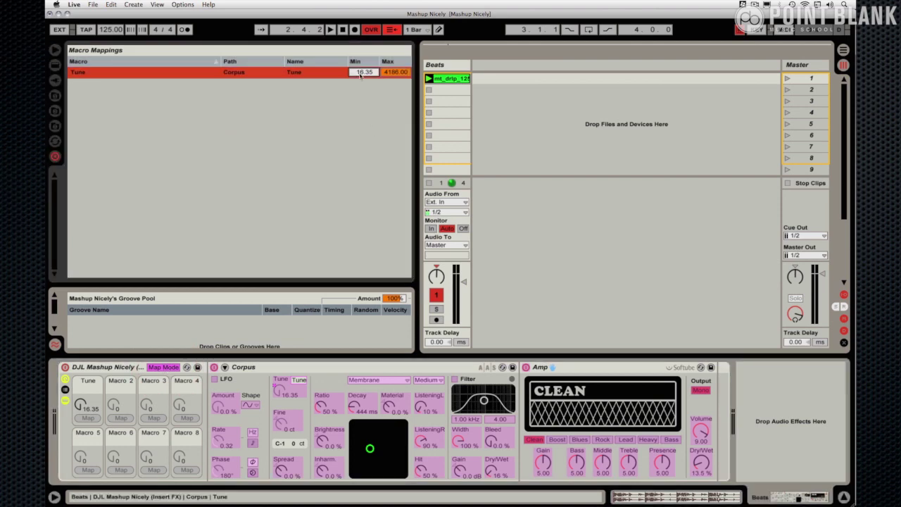
text(43.06)
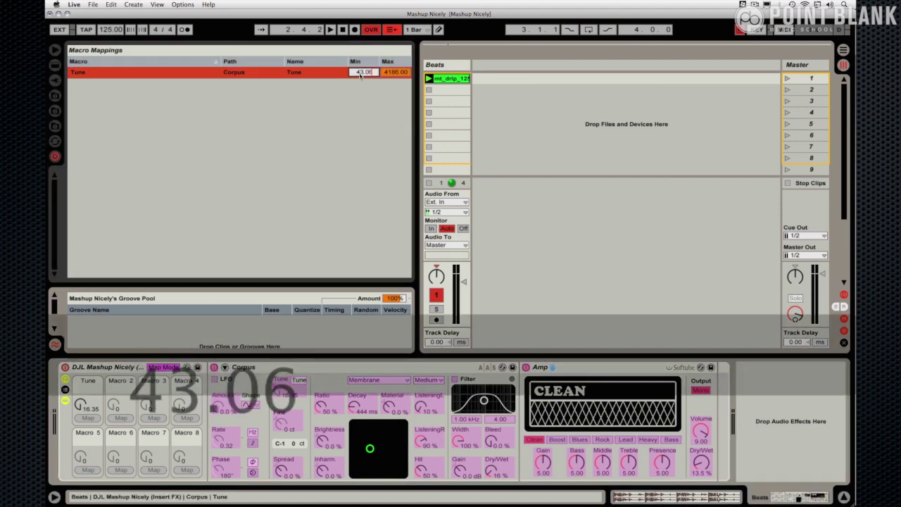
key(Return)
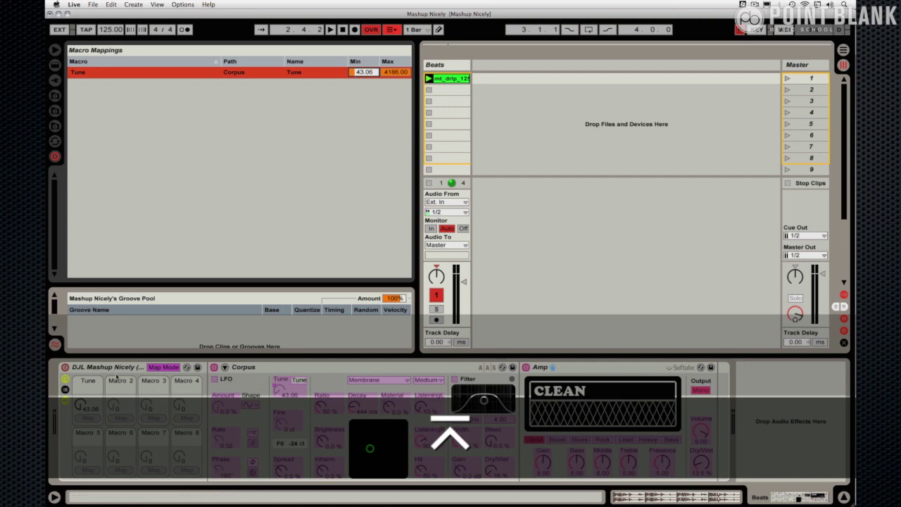
- Audition the Tune macro and set its mapping maximum to 66.36
drag(79, 407, 78, 410)
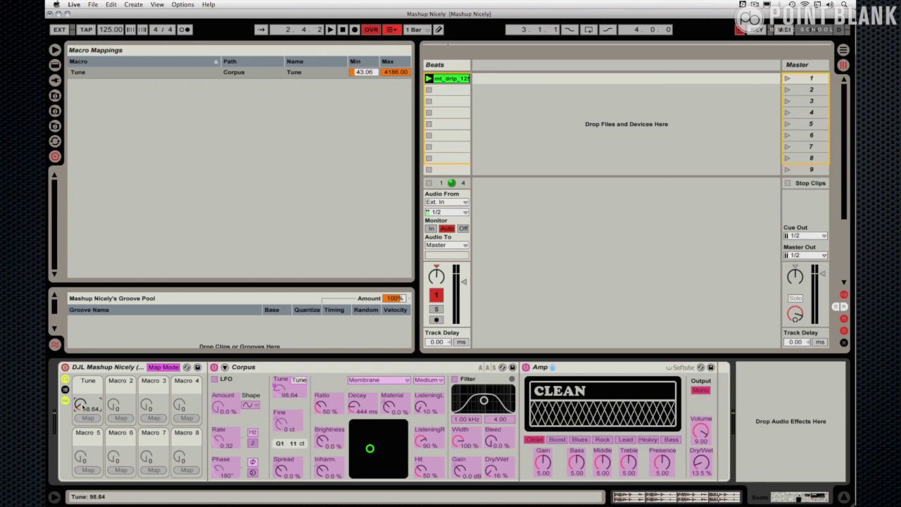
drag(79, 407, 78, 409)
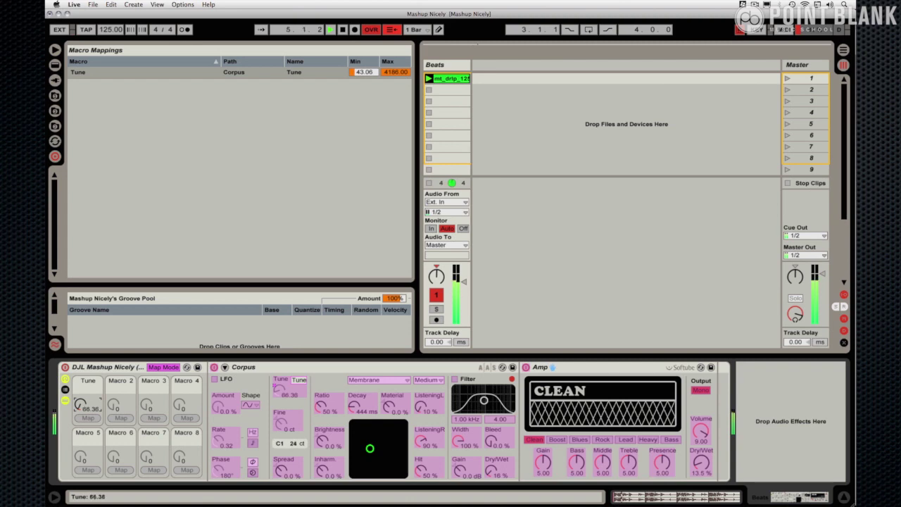
key(space)
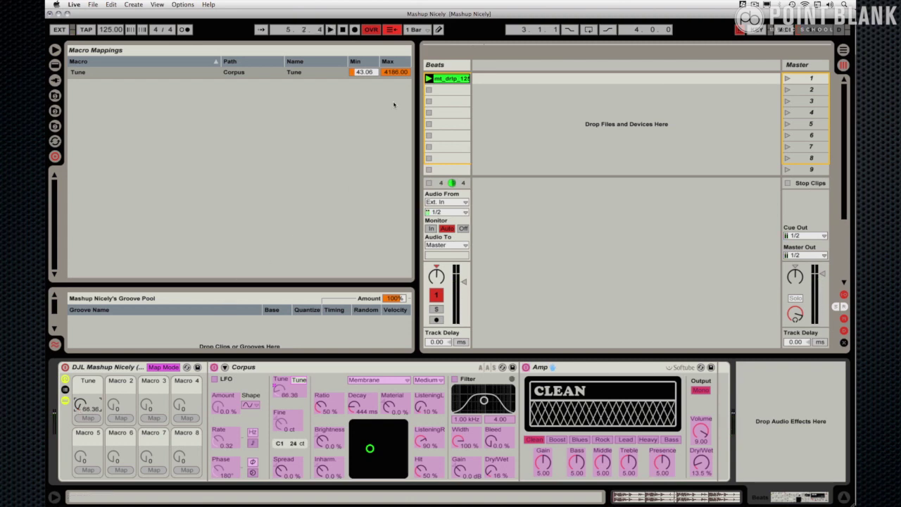
click(398, 74)
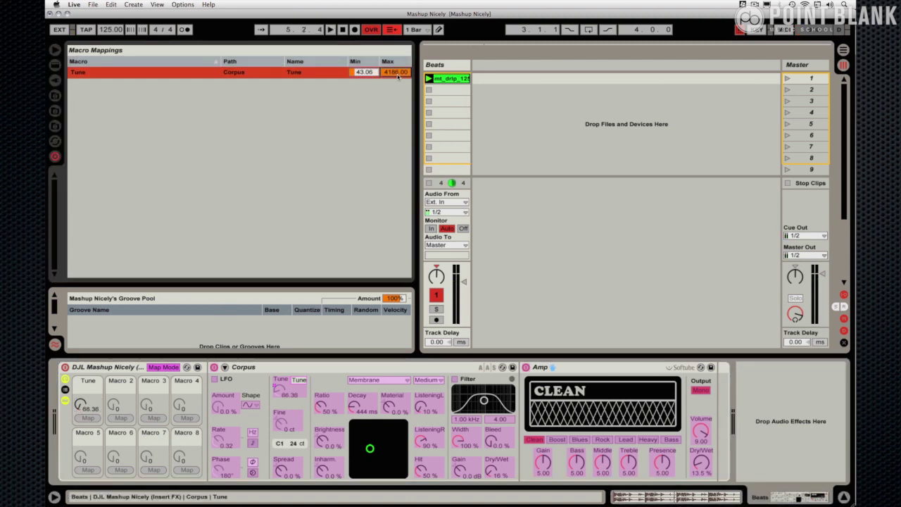
text(66.36)
key(Return)
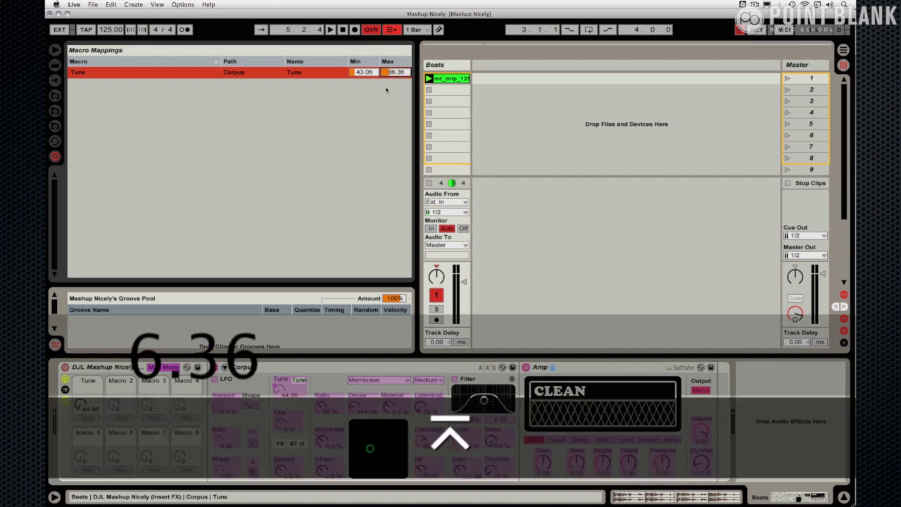
mouse_move(83, 405)
mouse_down()
mouse_move(83, 395)
mouse_move(83, 405)
mouse_up()
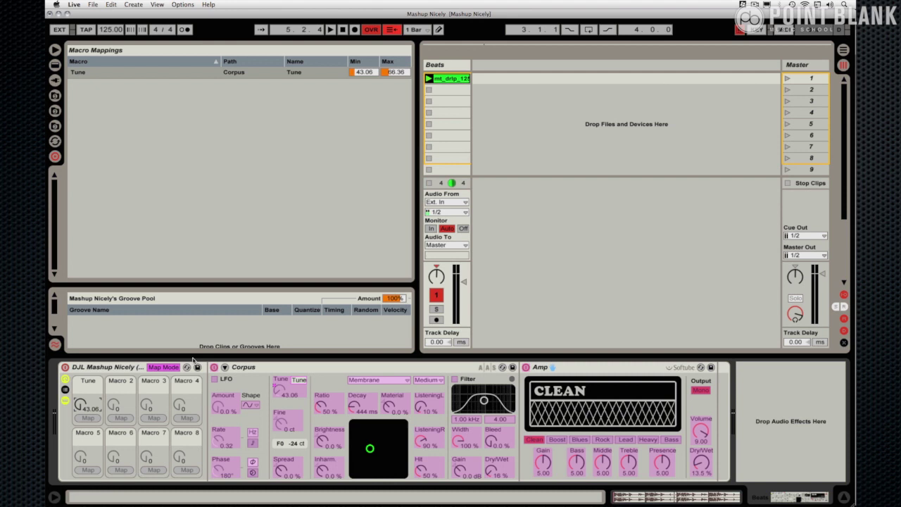
- Map Corpus Decay to Macro 2, raising its minimum and lowering its maximum to 9.74 s
right_click(355, 408)
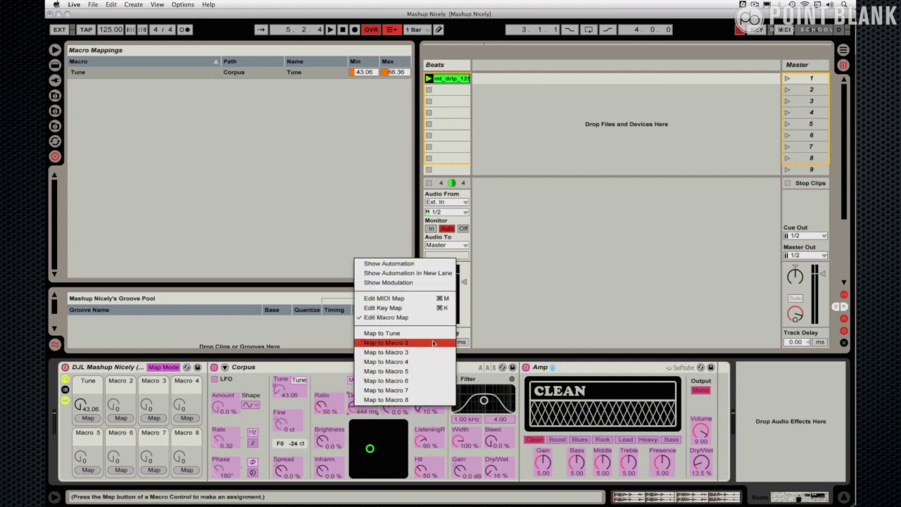
click(433, 342)
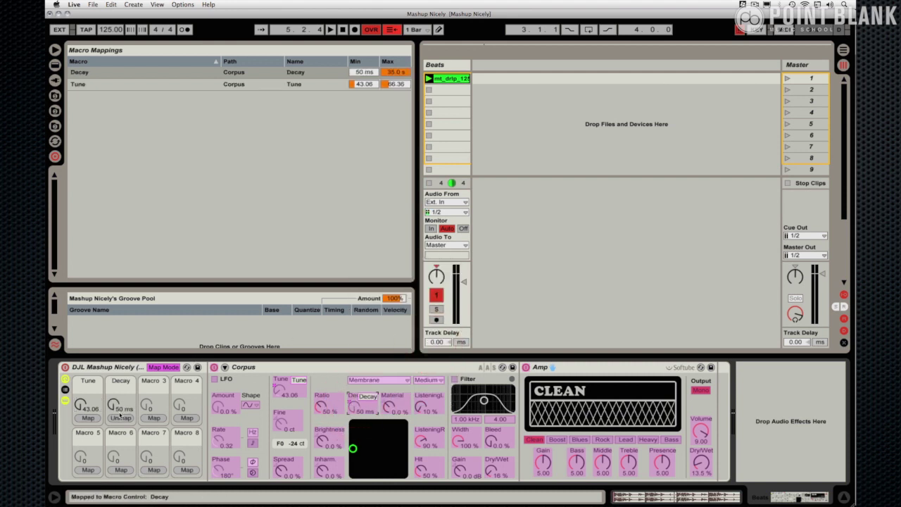
key(super+z)
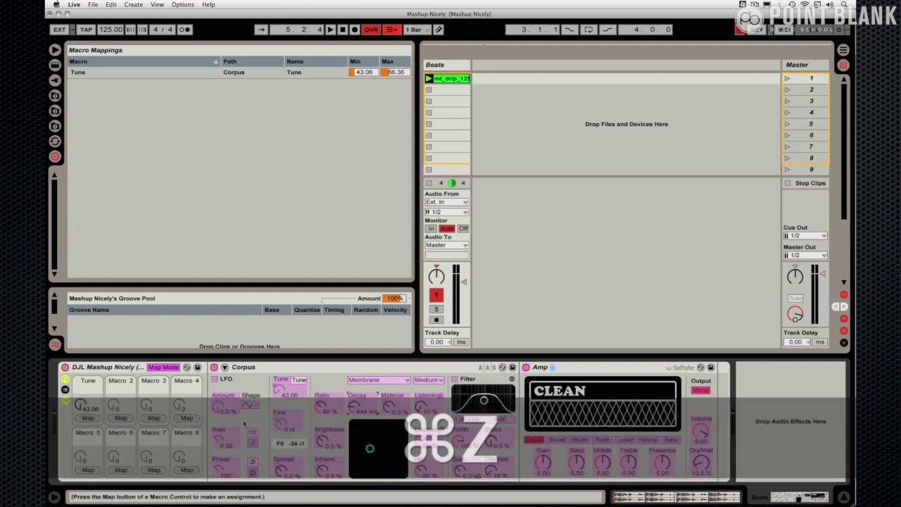
right_click(356, 405)
click(411, 344)
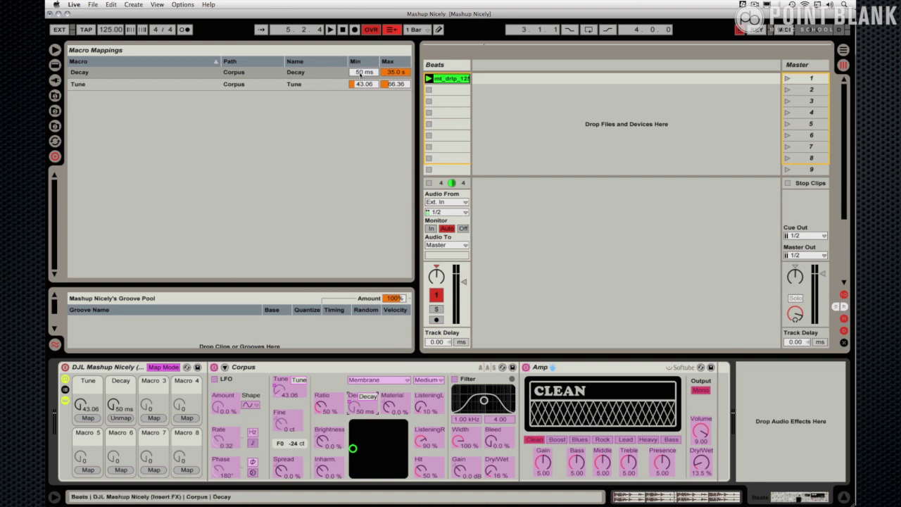
drag(360, 72, 360, 73)
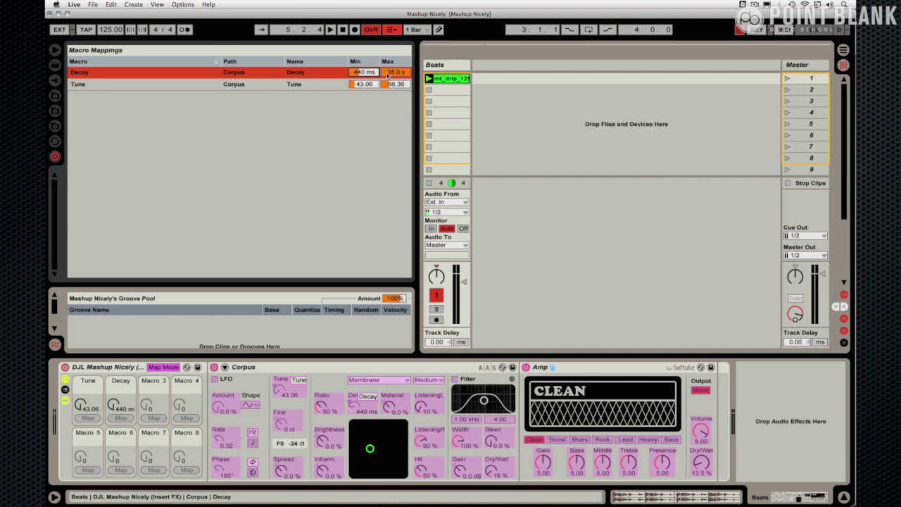
drag(388, 74, 388, 105)
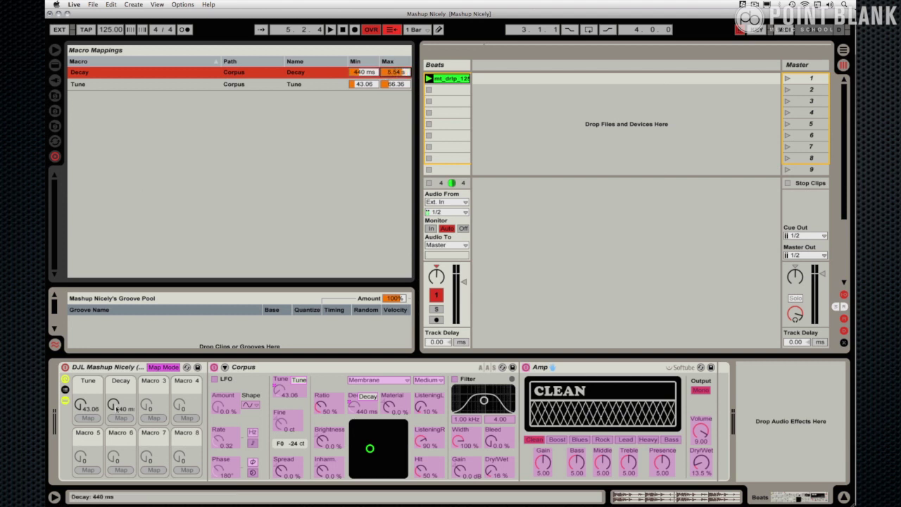
- Audition the Decay macro with the beat playing and cap its maximum at 1.99 s
key(space)
mouse_move(114, 407)
mouse_down()
mouse_move(115, 366)
mouse_move(115, 412)
mouse_up()
key(space)
drag(396, 72, 396, 92)
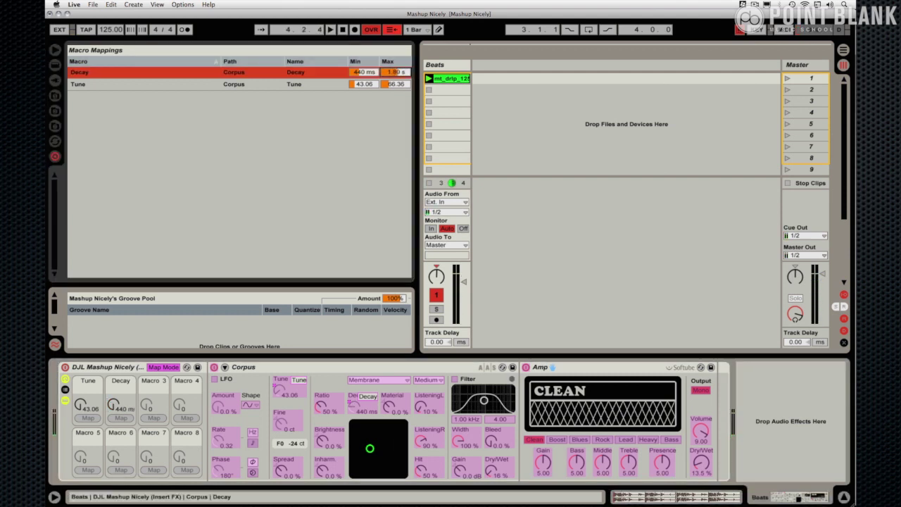
drag(396, 92, 396, 84)
key(space)
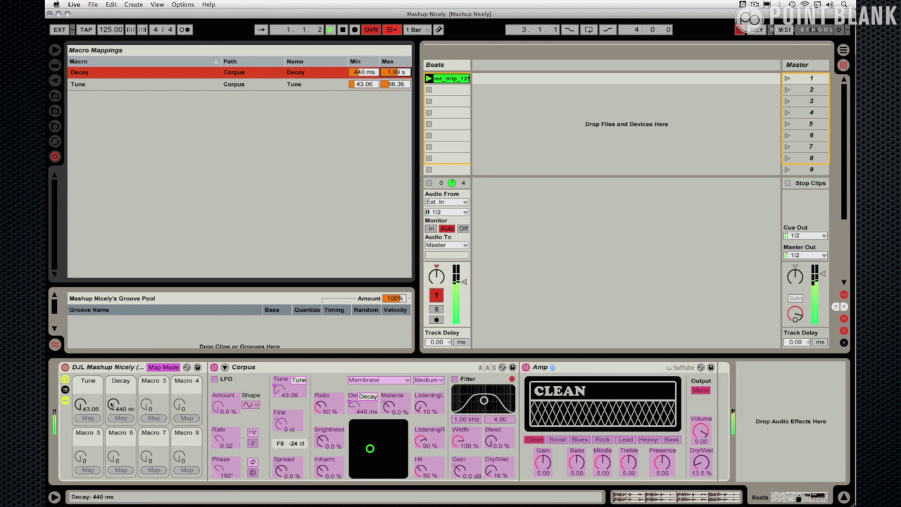
mouse_move(113, 407)
mouse_down()
mouse_move(113, 395)
mouse_move(113, 423)
mouse_up()
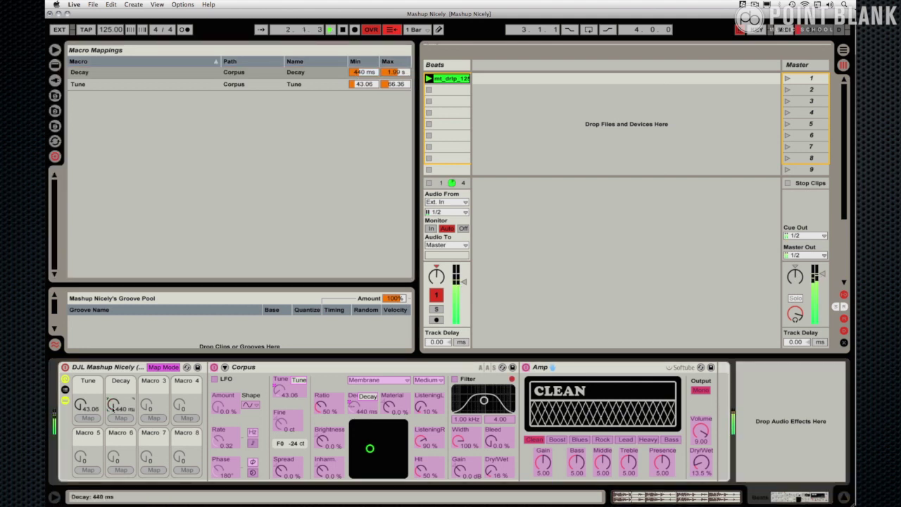
- Fine-tune the Decay minimum, audition the rack and set the Decay macro to 316 ms
drag(363, 73, 363, 83)
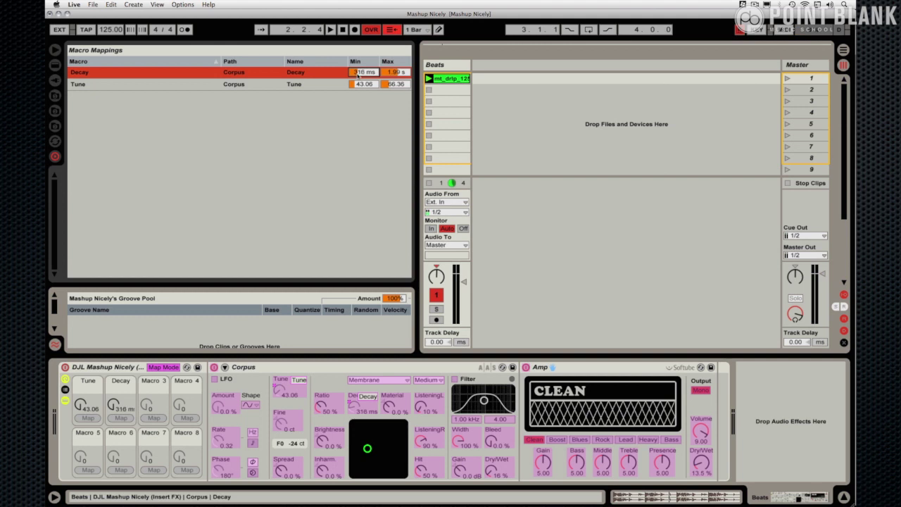
key(space)
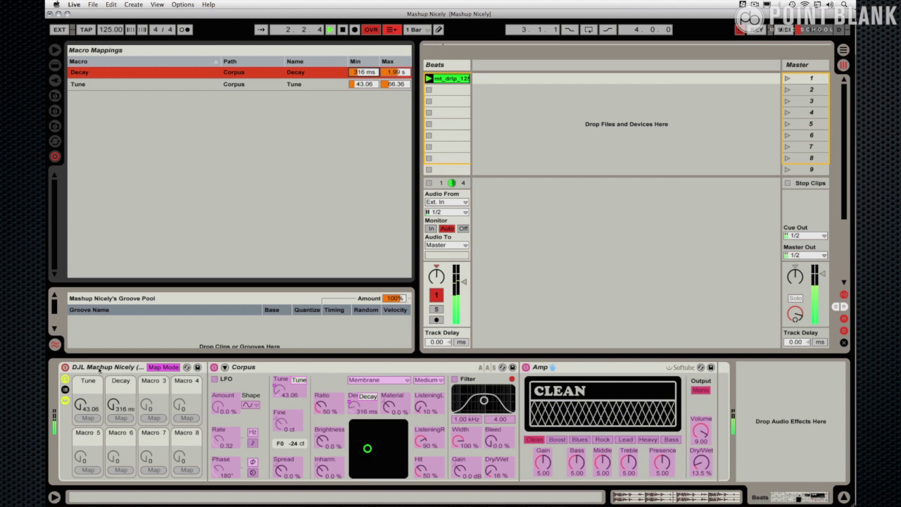
click(447, 43)
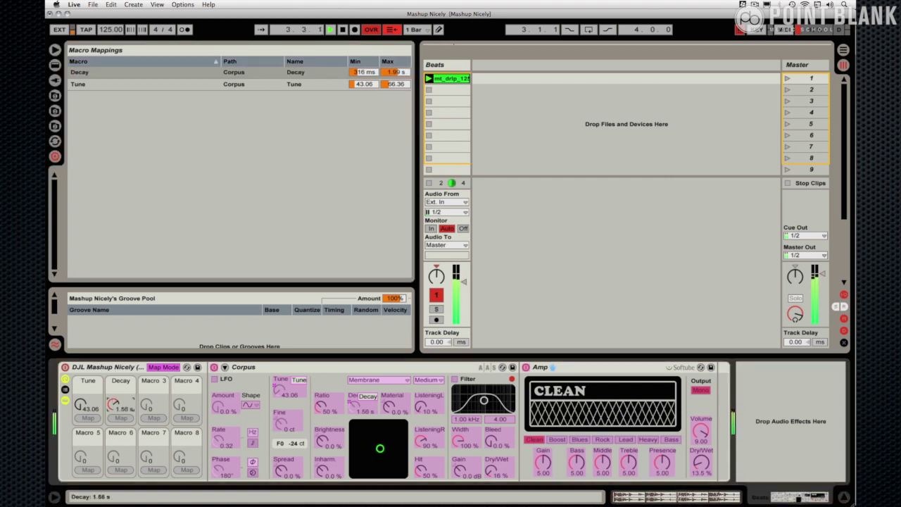
key(space)
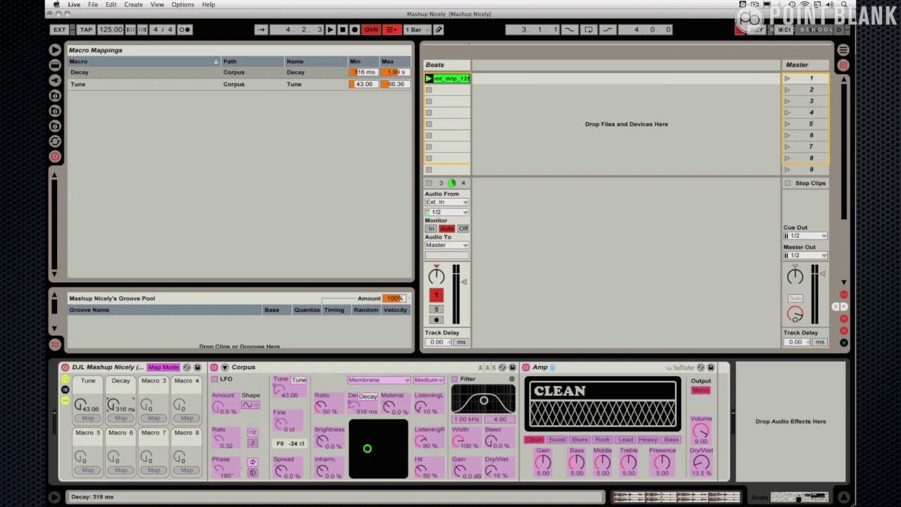
drag(114, 407, 114, 416)
- Exit Map Mode and switch the Amp output from Mono to Dual
click(163, 368)
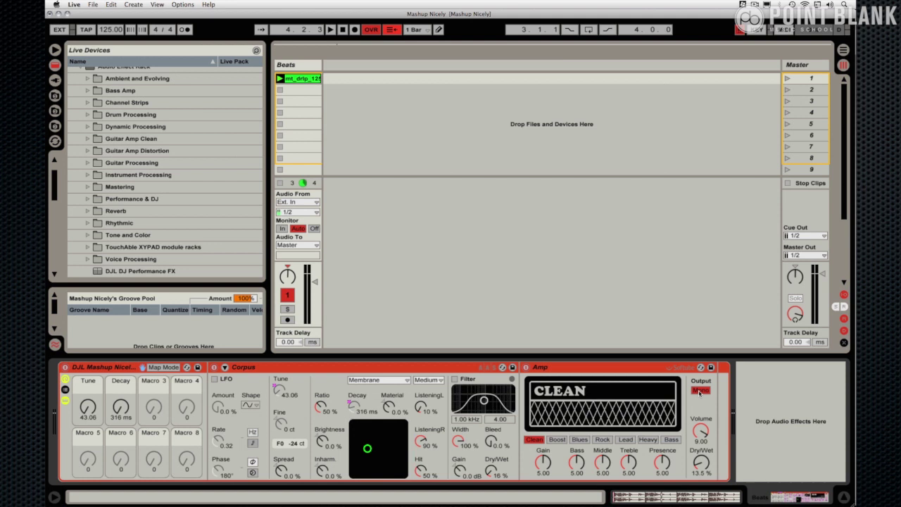
click(699, 392)
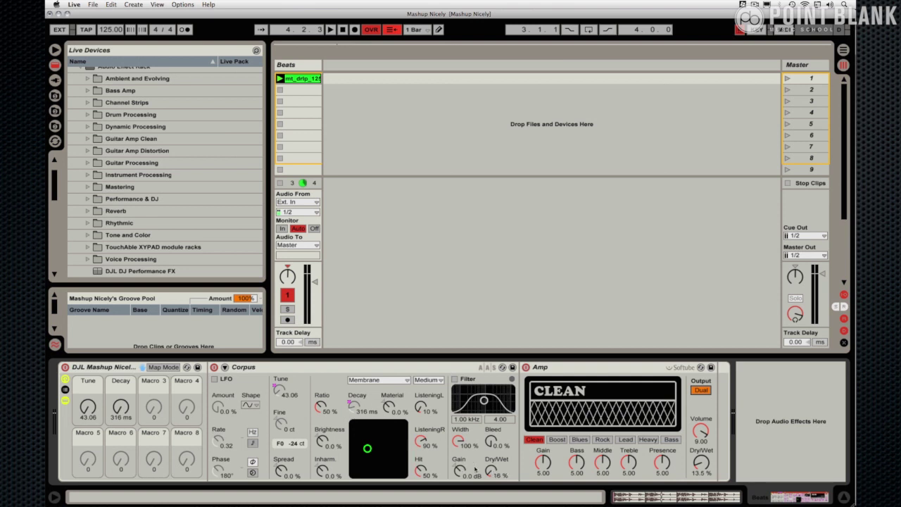
- Map Corpus Dry/Wet to Macro 3 with a 0–16 % range and turn it to 16 %
right_click(494, 472)
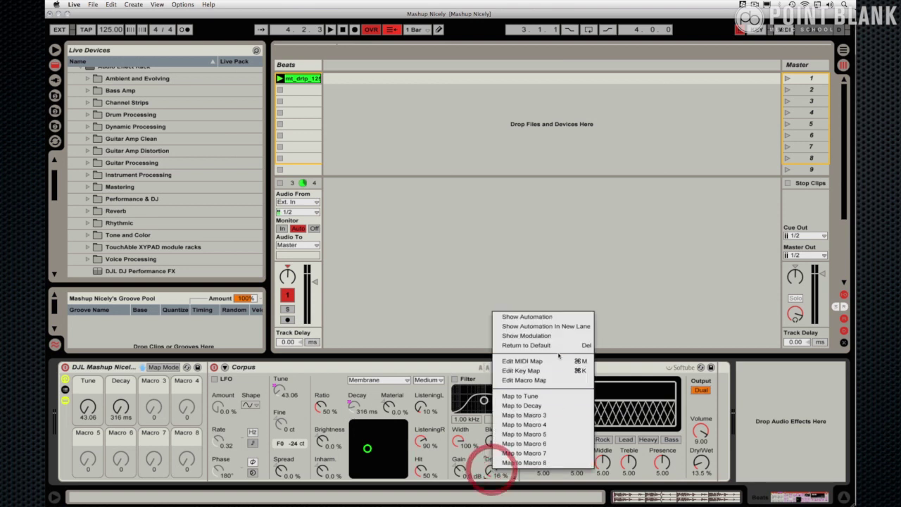
click(542, 415)
click(164, 366)
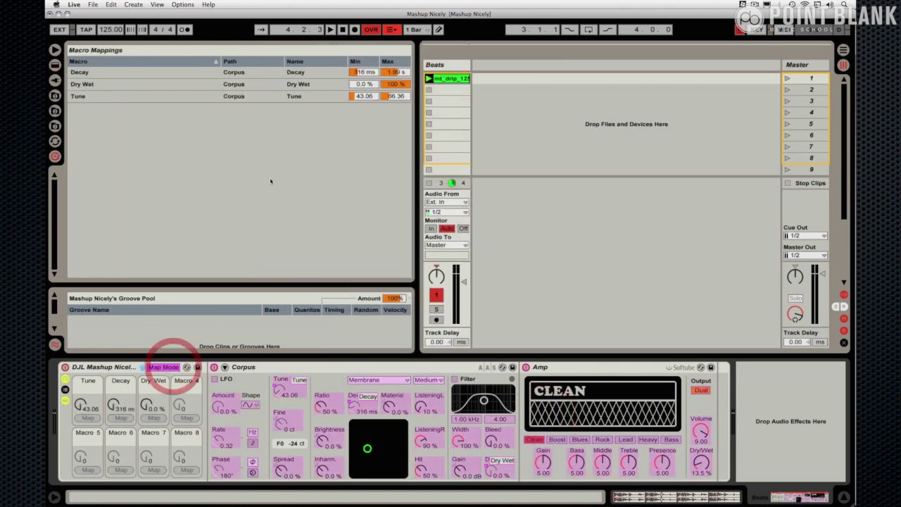
click(356, 85)
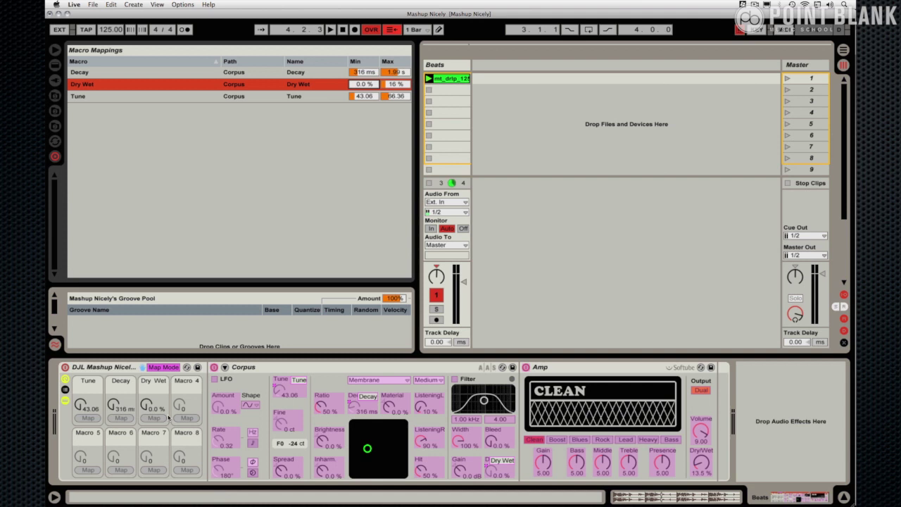
click(145, 406)
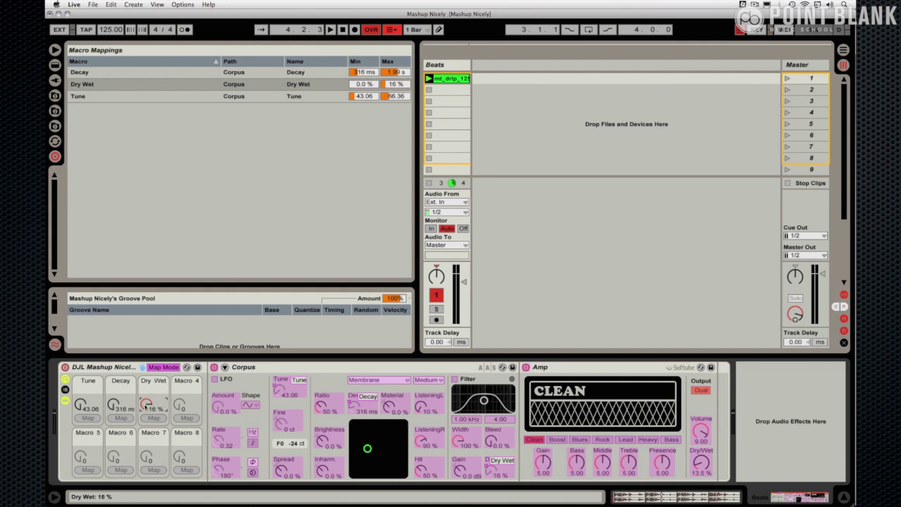
- Map Amp Dry/Wet to Macro 4 with a 0–13.5 % range and turn it to 13.5 %
right_click(704, 465)
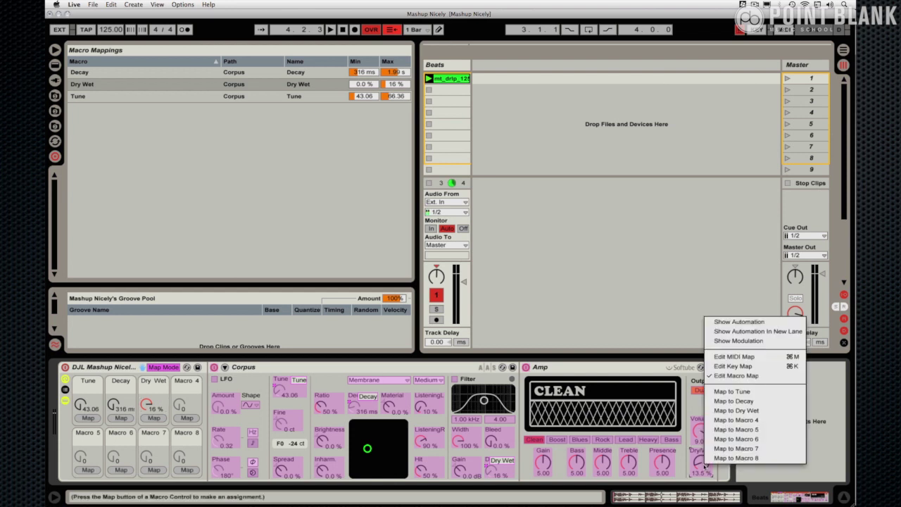
click(759, 418)
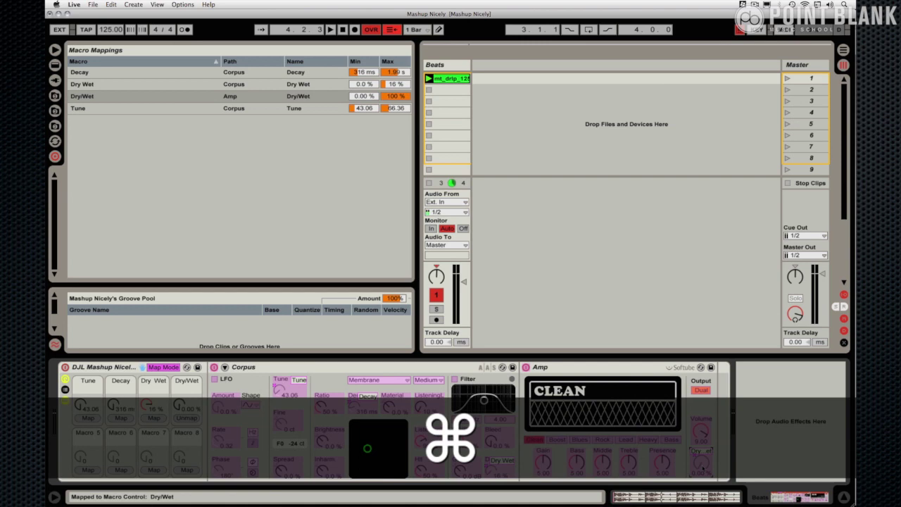
key(super+z)
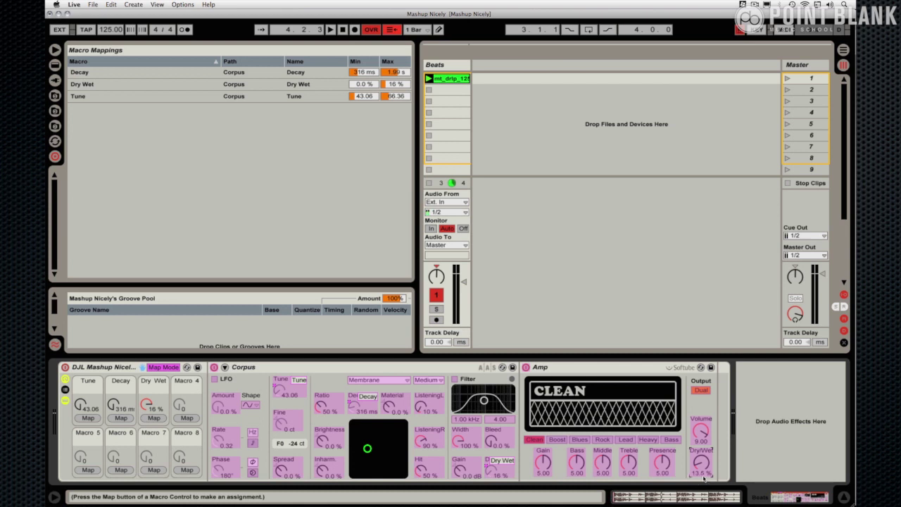
right_click(701, 467)
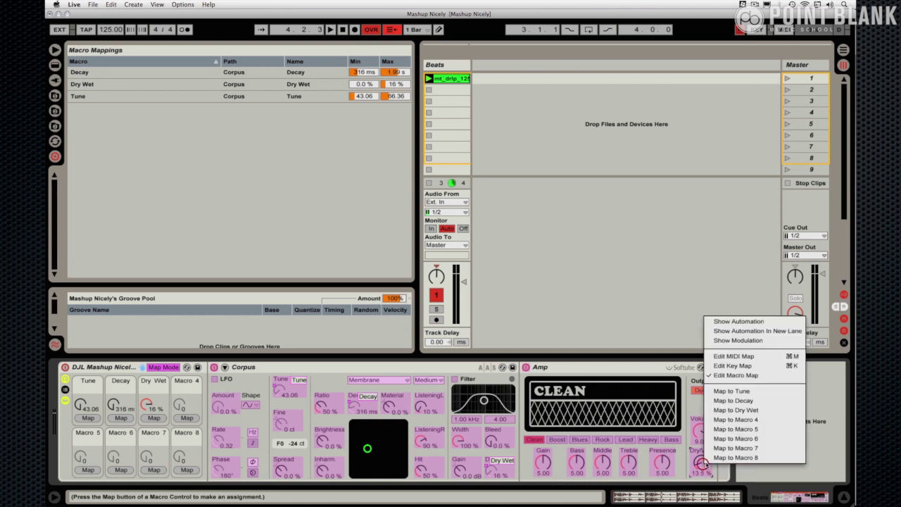
click(760, 420)
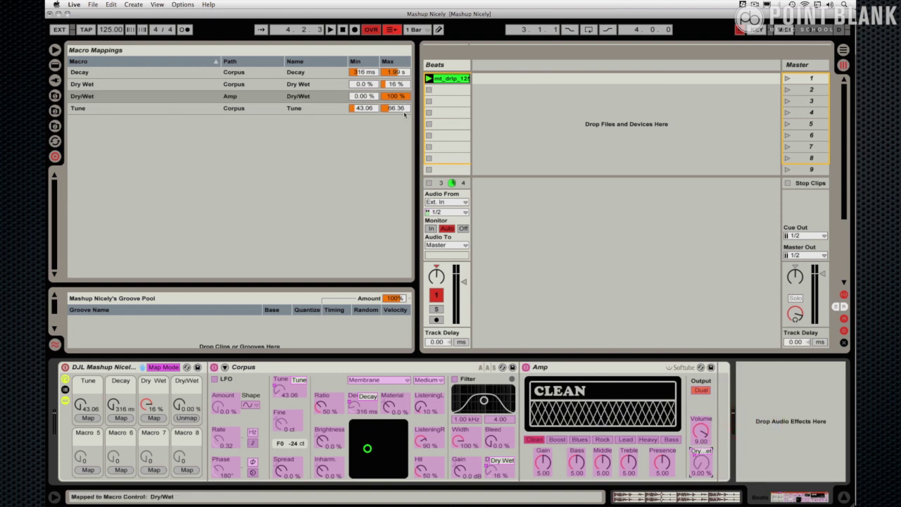
drag(396, 96, 396, 100)
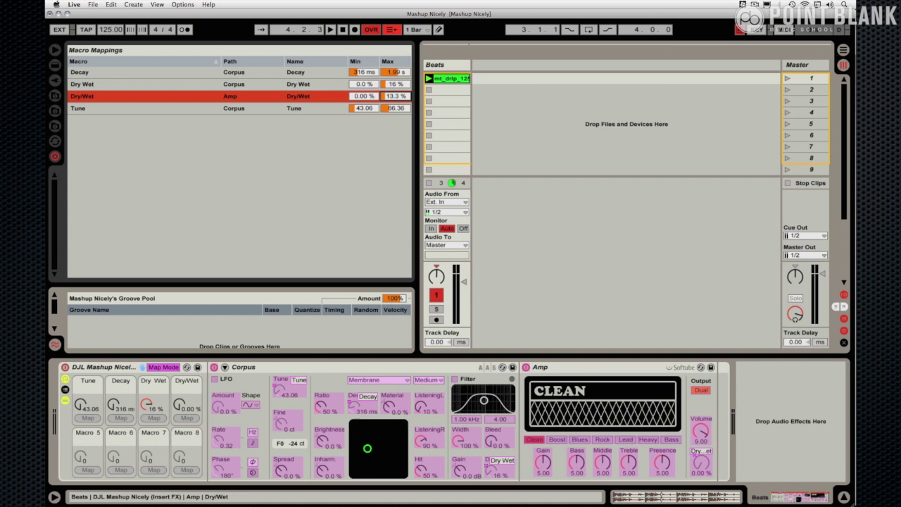
drag(394, 97, 395, 94)
drag(189, 408, 198, 407)
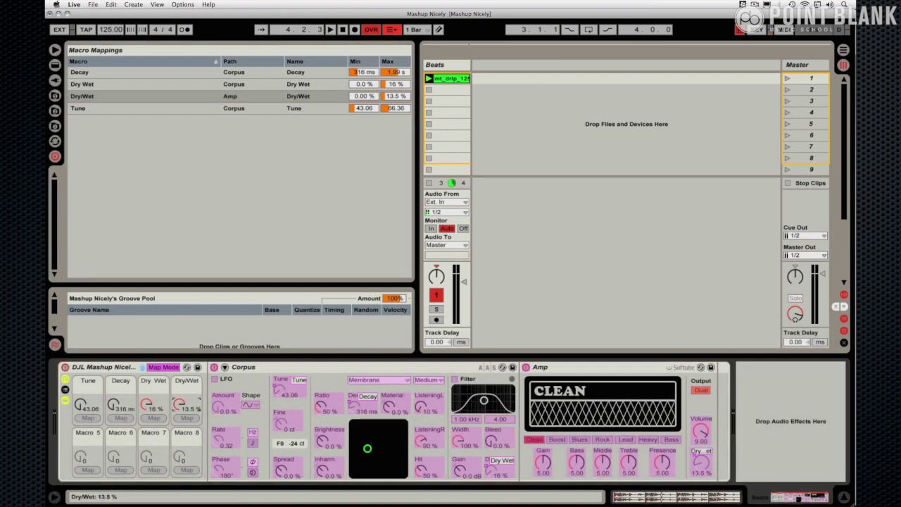
- Overwrite the DJL Mashup Nicely preset, exit Map Mode and collapse the rack to its macros
click(198, 367)
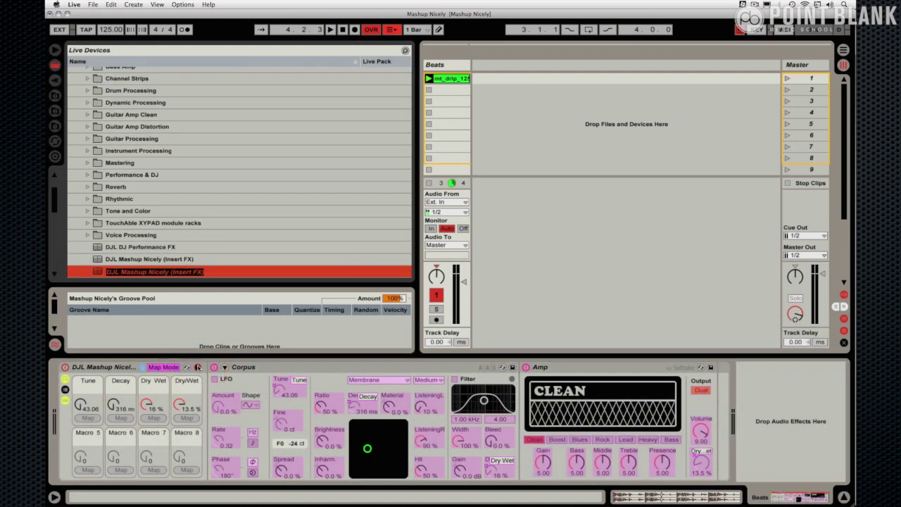
key(Return)
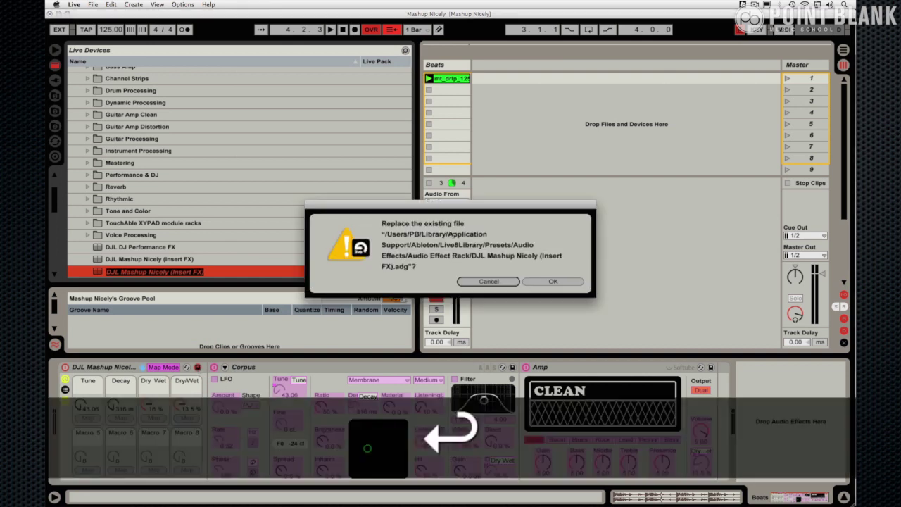
click(539, 281)
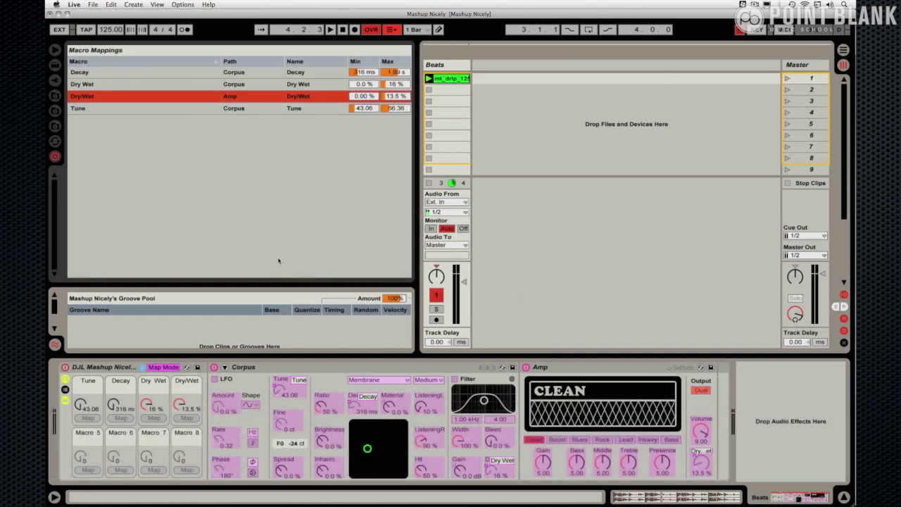
click(163, 368)
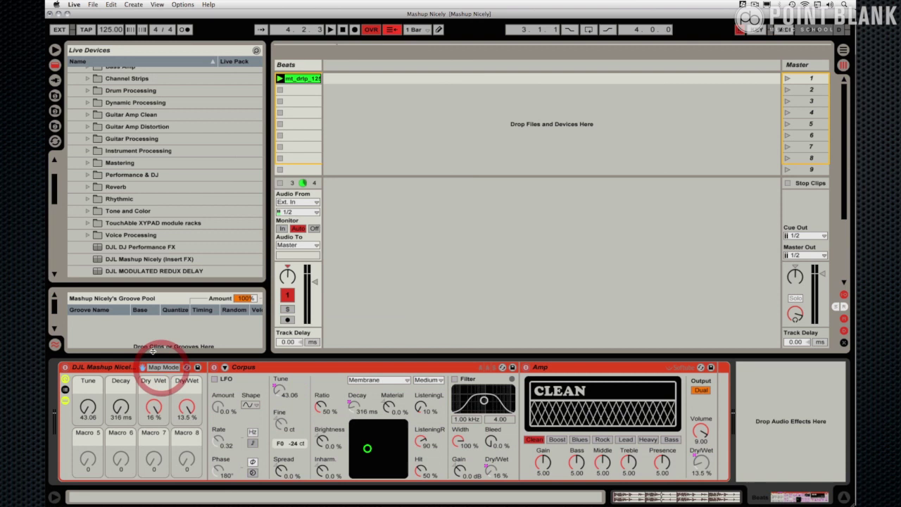
click(65, 401)
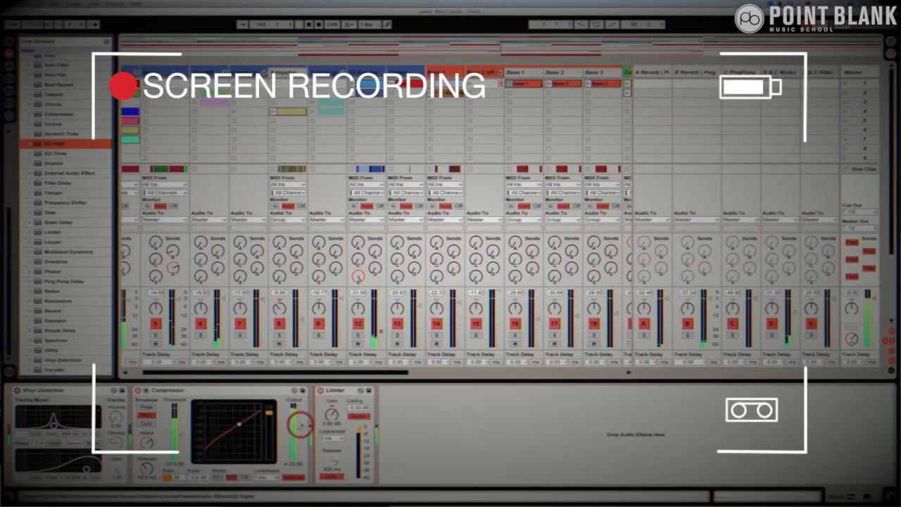
drag(55, 143, 390, 430)
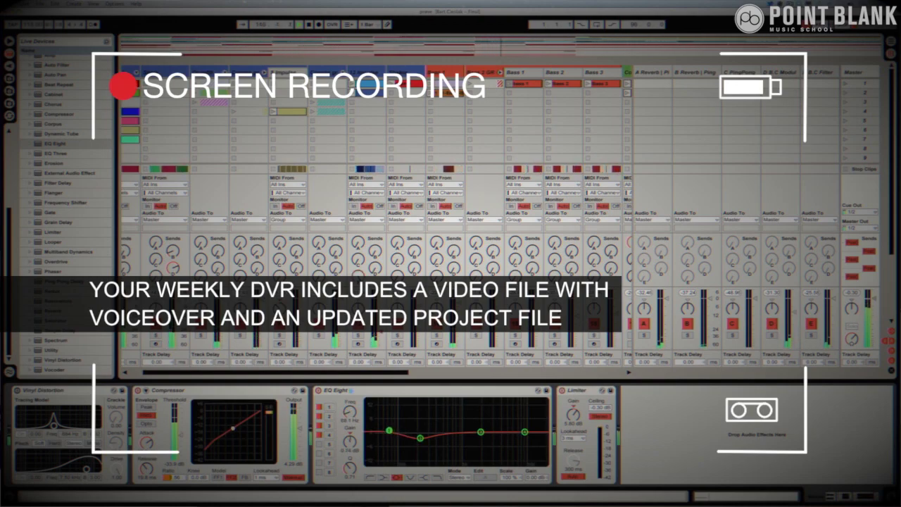